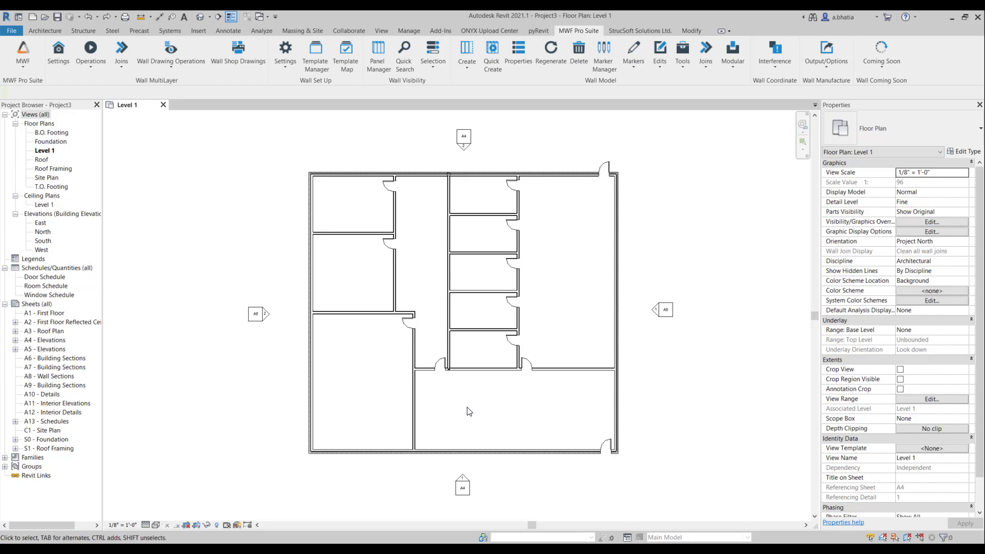
# - Select the 55' 11 3/16" 6 1/8" Partition (2-hr) corridor wall in the Level 1 plan
pyautogui.click(450, 311)
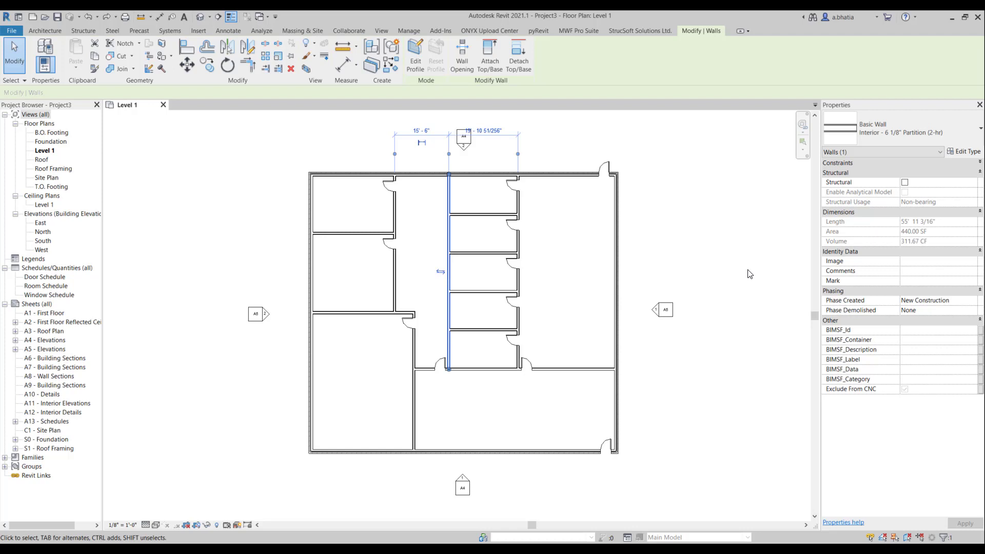
# - Launch the MWF Markers Wall Splitter and move its Panel Splits dialog beside the wall
pyautogui.click(589, 30)
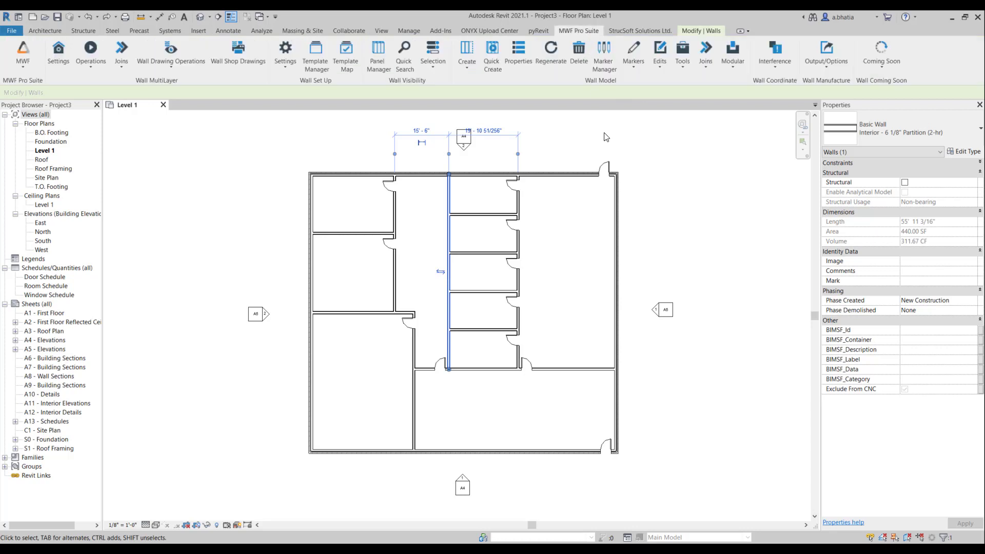
pyautogui.click(637, 53)
pyautogui.click(650, 203)
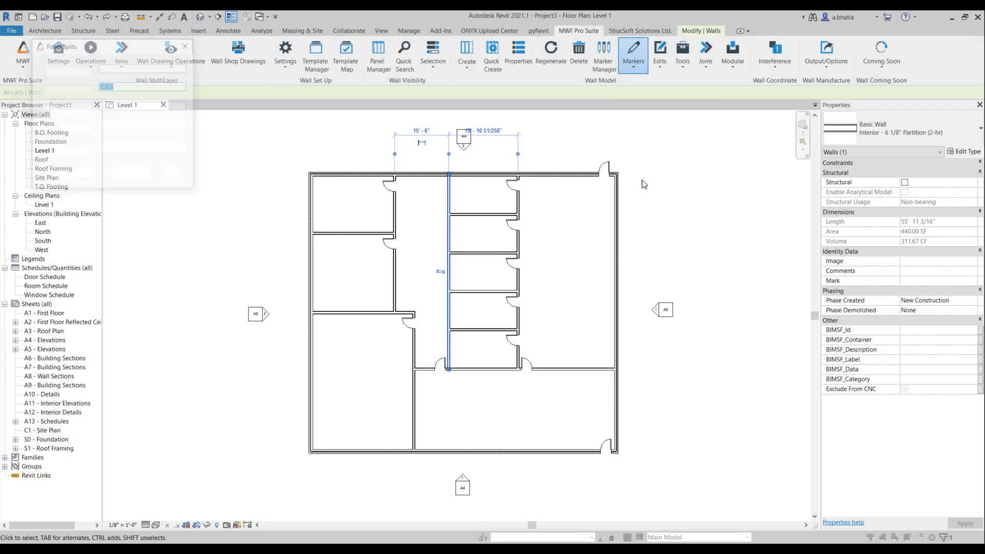
pyautogui.moveTo(132, 49); pyautogui.dragTo(598, 176)
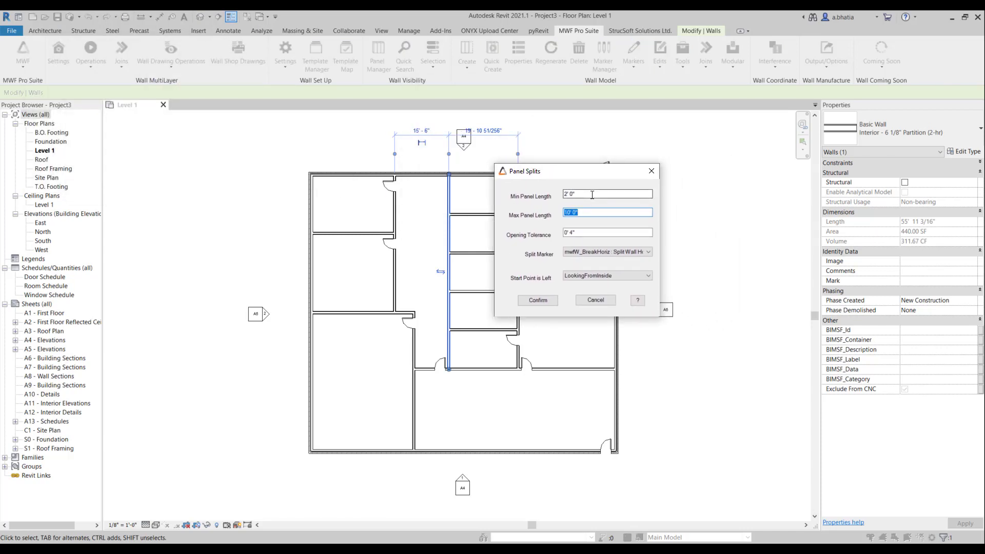
# - Change Max Panel Length from 10' 0" to 11' 0"
pyautogui.click(592, 195)
pyautogui.click(596, 234)
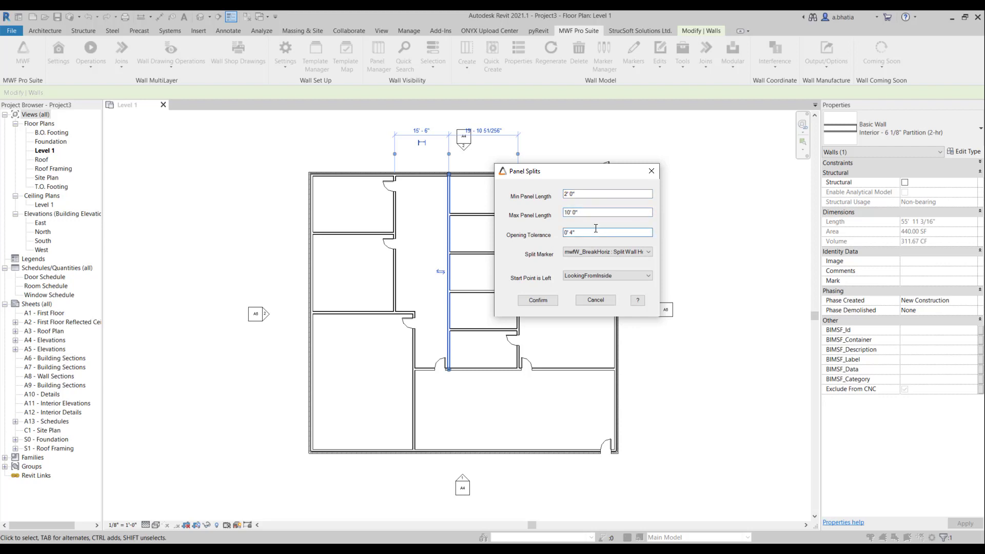
pyautogui.click(594, 193)
pyautogui.click(594, 211)
pyautogui.moveTo(593, 212); pyautogui.dragTo(549, 221)
pyautogui.write("11'")
pyautogui.click(586, 232)
# - Open the Split Marker dropdown in the Panel Splits dialog
pyautogui.click(595, 254)
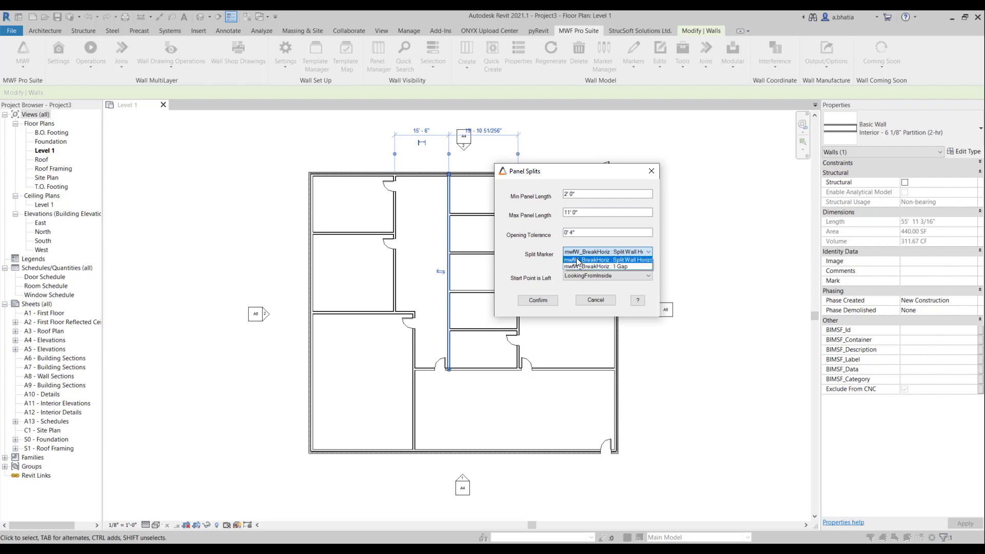
# - Choose mwfW_BreakHoriz : Split Wall Horizontally as the split marker
pyautogui.click(578, 260)
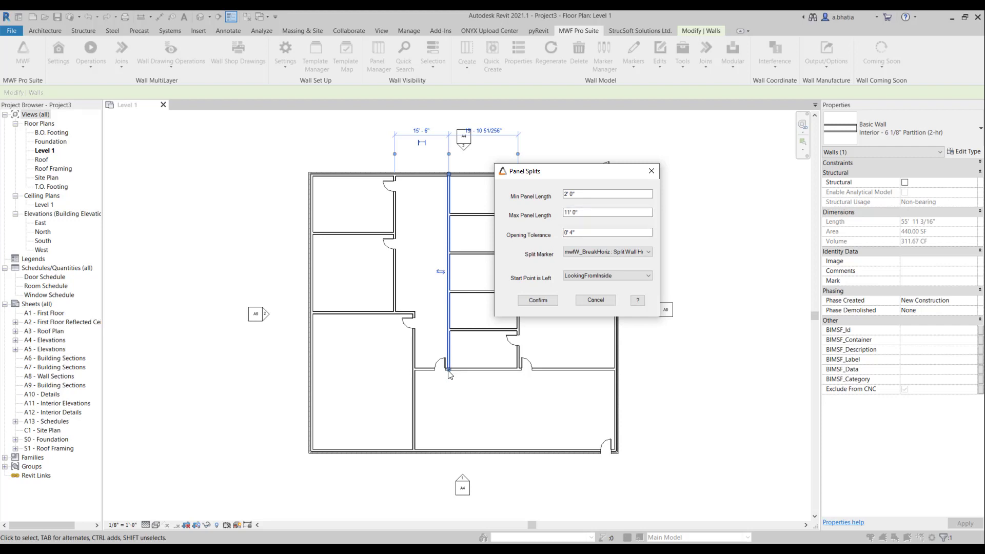
# - Confirm the panel splits, deselect the wall, and zoom in on a placed split marker
pyautogui.click(550, 302)
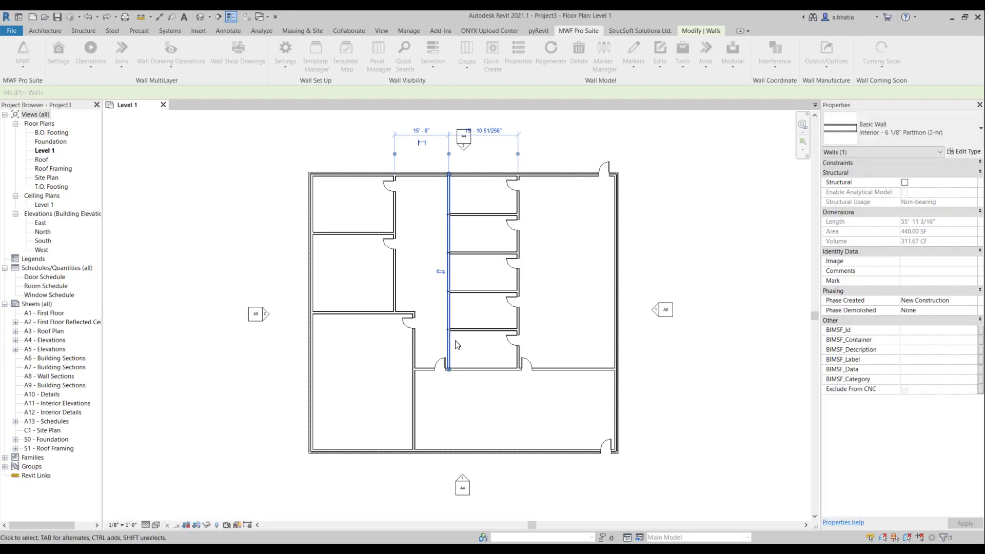
pyautogui.scroll(5, 469, 344)
pyautogui.click(500, 378)
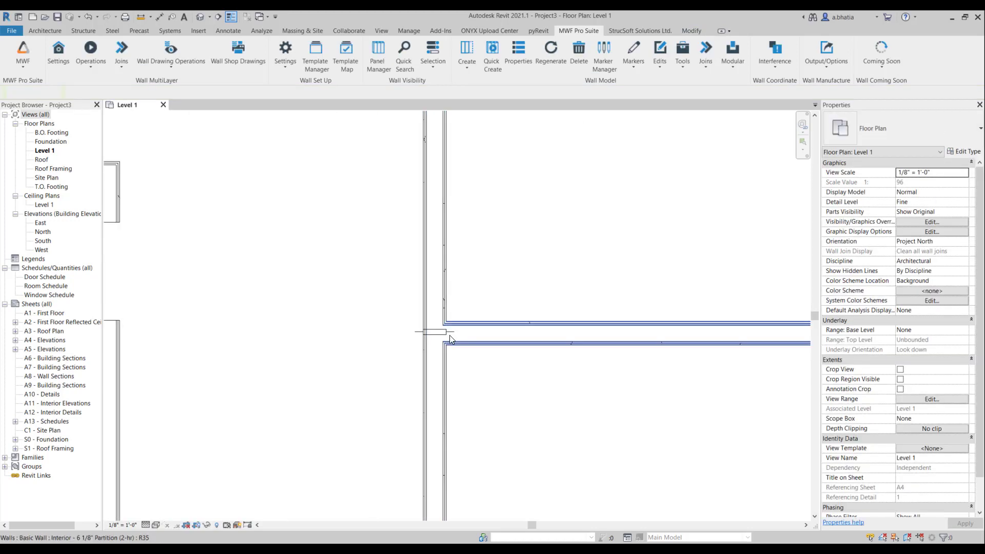
pyautogui.scroll(3, 450, 335)
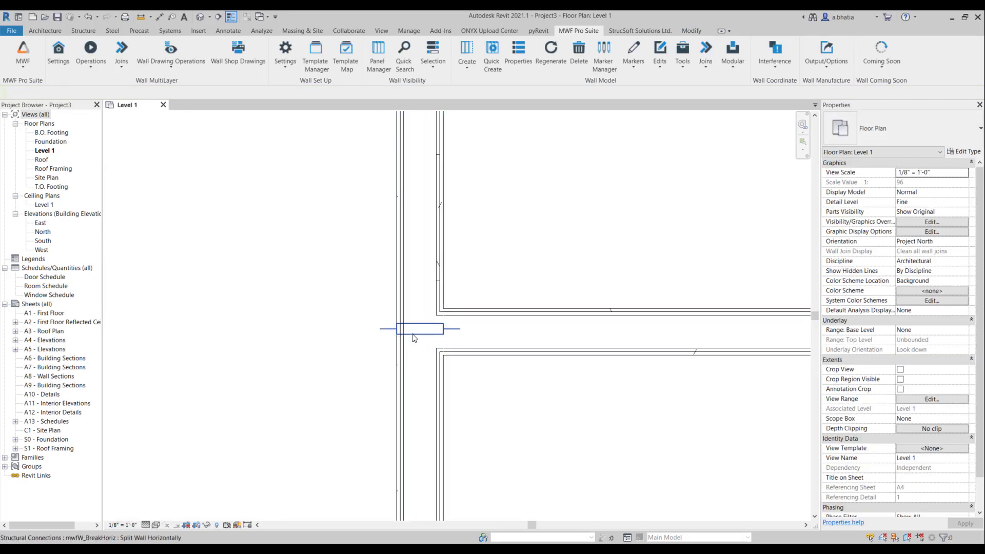
pyautogui.scroll(4, 461, 328)
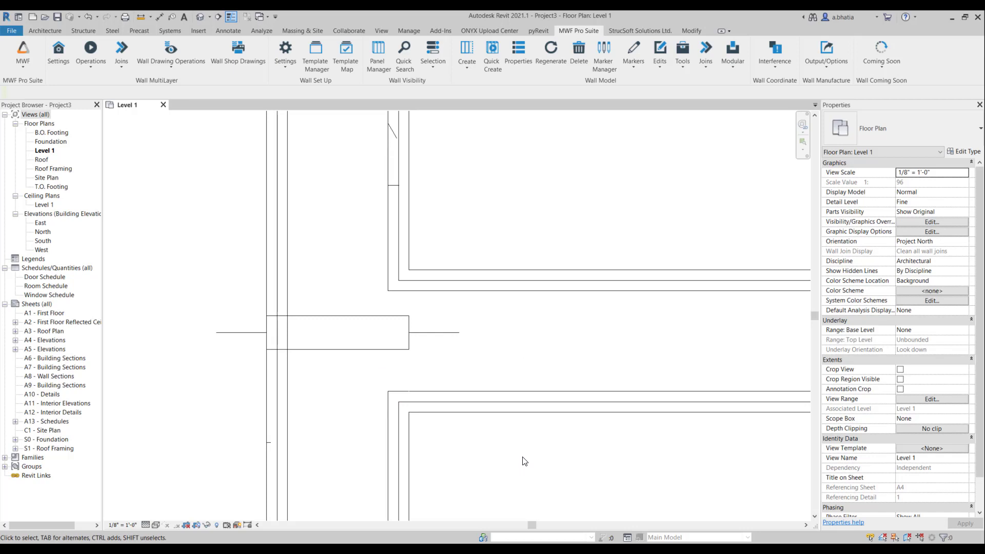
# - Use Align (AL) to align the first cross partition line to its reference
pyautogui.press('a')
pyautogui.press('l')
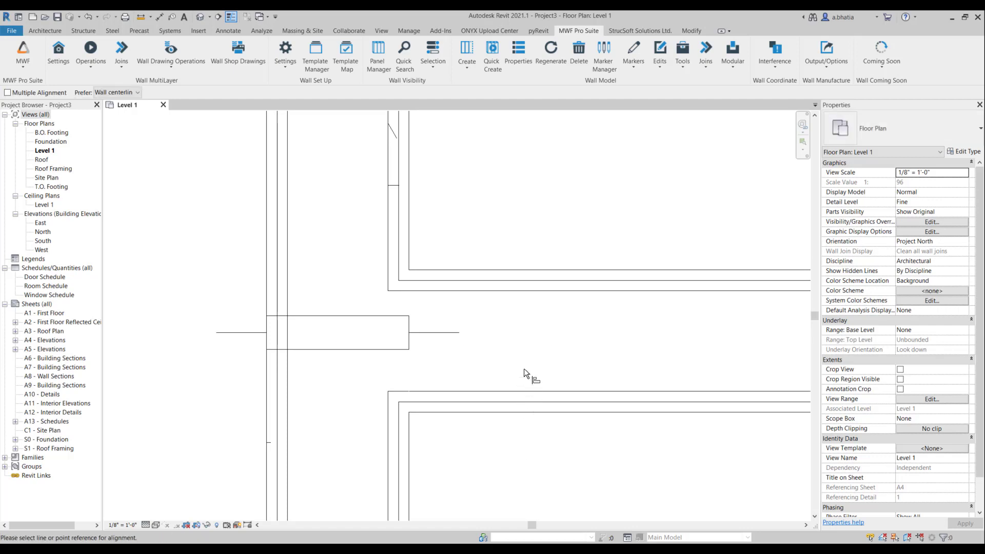
pyautogui.click(438, 332)
pyautogui.scroll(-5, 415, 380)
pyautogui.moveTo(415, 377); pyautogui.dragTo(449, 399, button='middle')
pyautogui.scroll(-3, 453, 276)
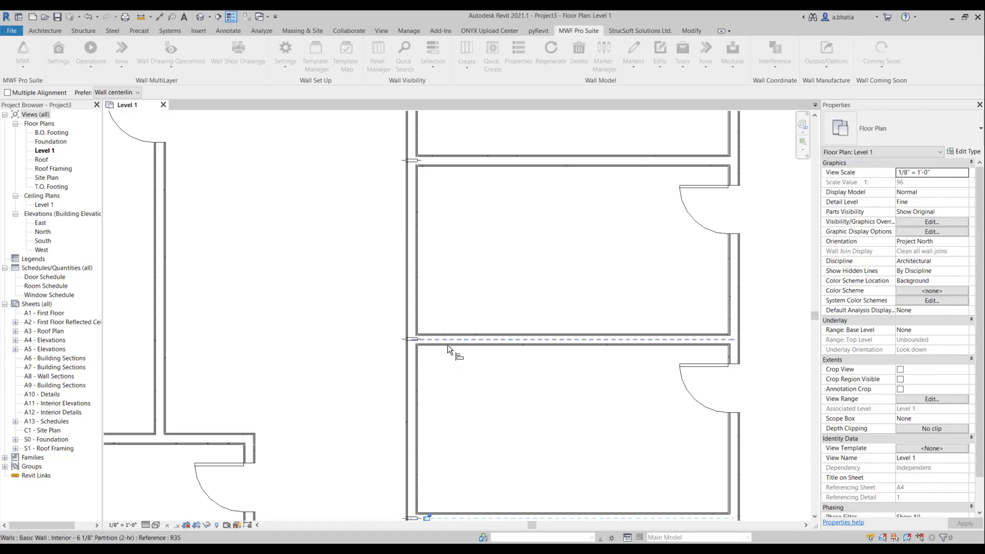
# - Align the next cross partition to its reference wall line and end the Align tool
pyautogui.click(423, 339)
pyautogui.click(420, 162)
pyautogui.moveTo(420, 161); pyautogui.dragTo(429, 291, button='middle')
pyautogui.click(432, 291)
pyautogui.scroll(-3, 507, 405)
pyautogui.moveTo(507, 405); pyautogui.dragTo(370, 309, button='middle')
pyautogui.press('Escape')
pyautogui.press('Escape')
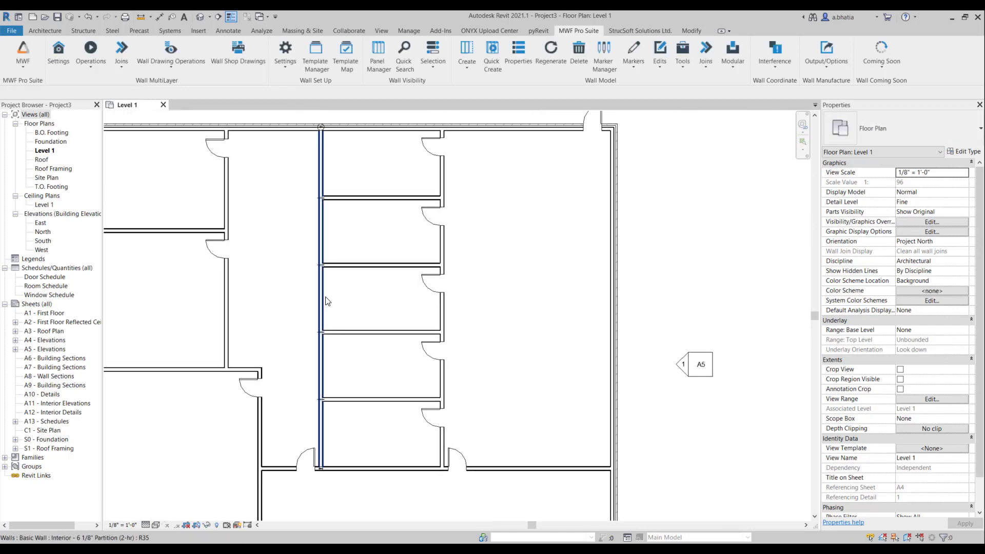
# - Select the split wall for panel creation and activate the project's Light Gauge template
pyautogui.click(326, 302)
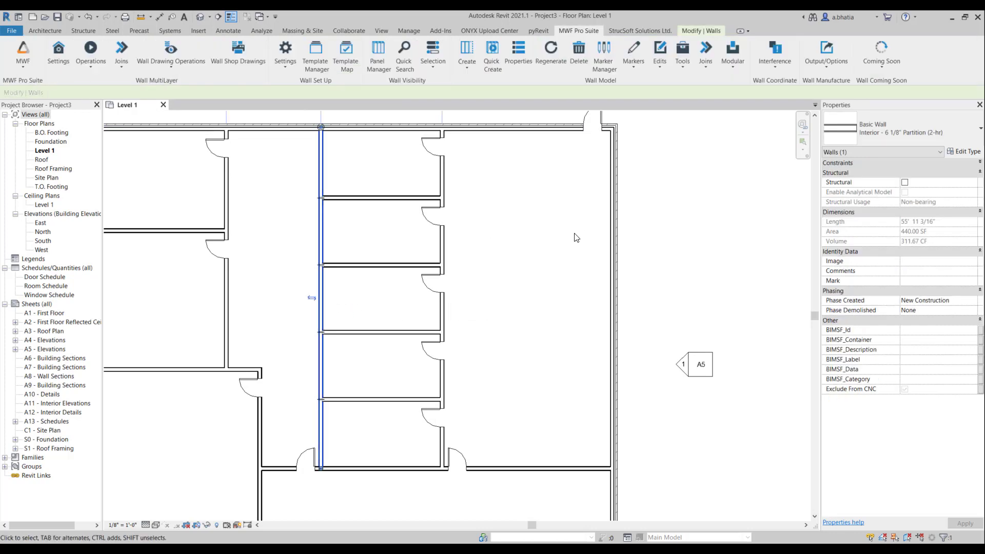
pyautogui.click(467, 52)
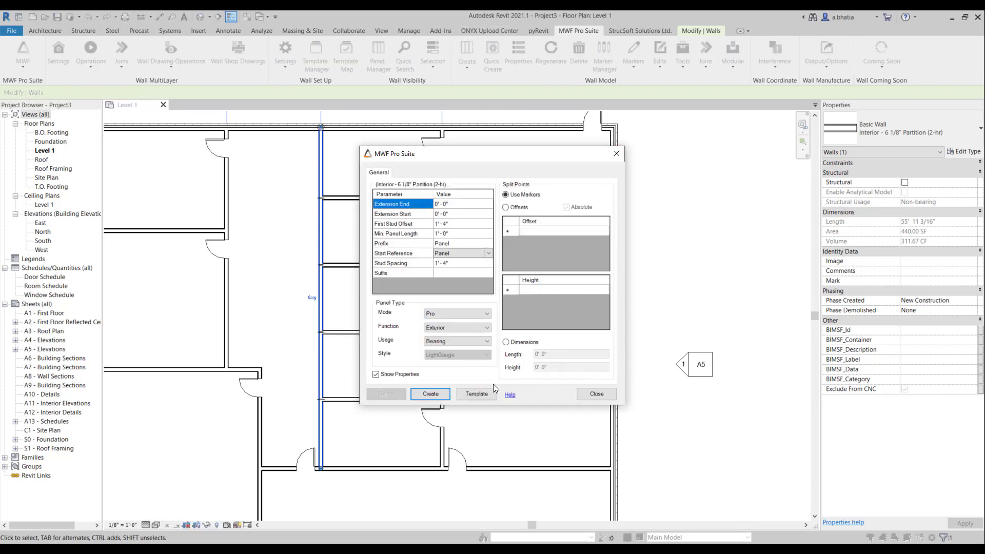
pyautogui.click(479, 393)
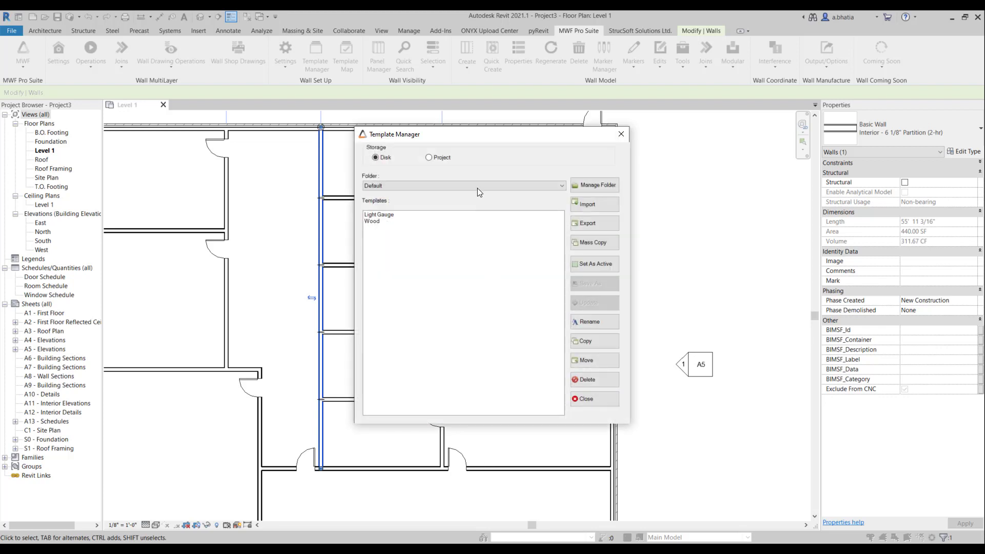
pyautogui.click(446, 161)
pyautogui.click(388, 216)
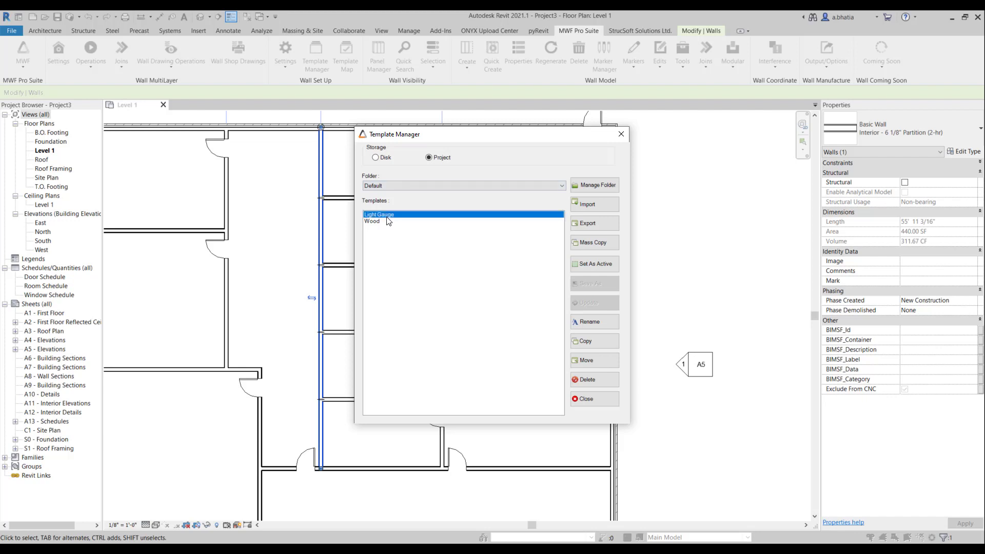
pyautogui.click(574, 265)
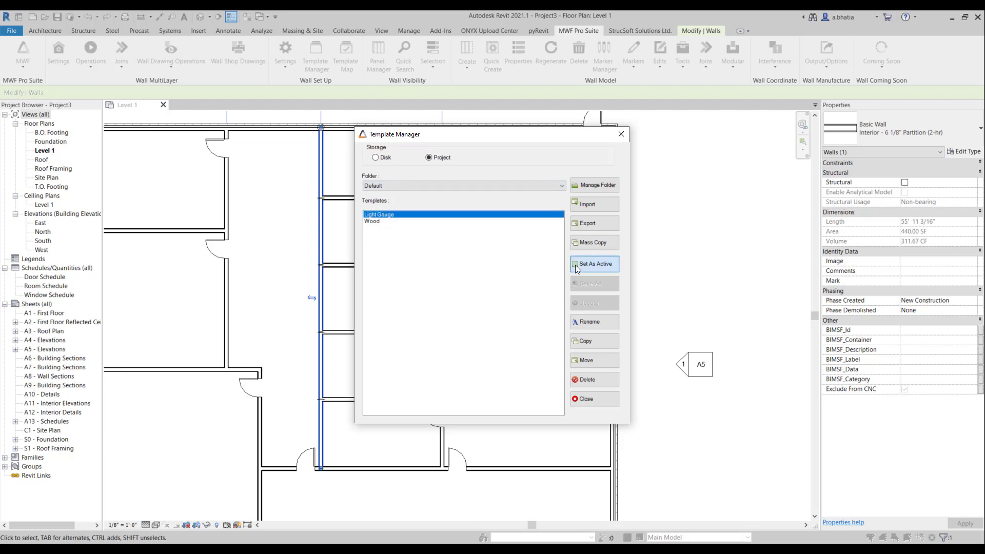
pyautogui.click(596, 400)
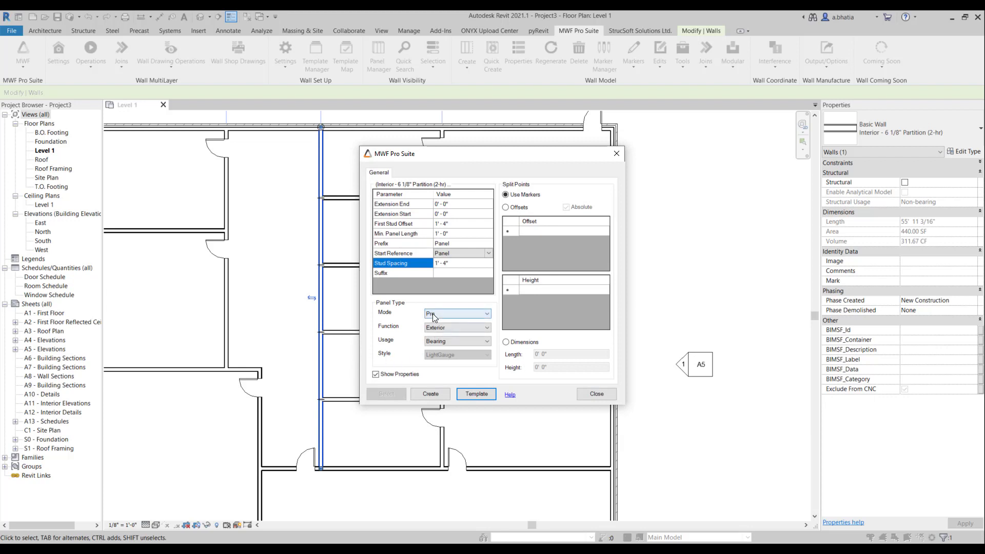
# - Set Start Reference to Wall, create the panels, and accept the Panel2 properties
pyautogui.click(417, 253)
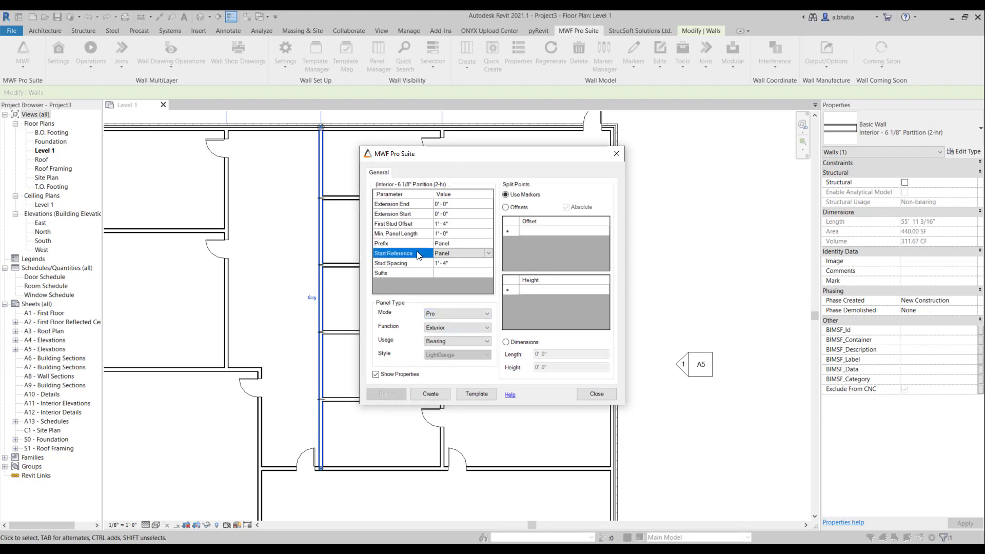
pyautogui.click(488, 254)
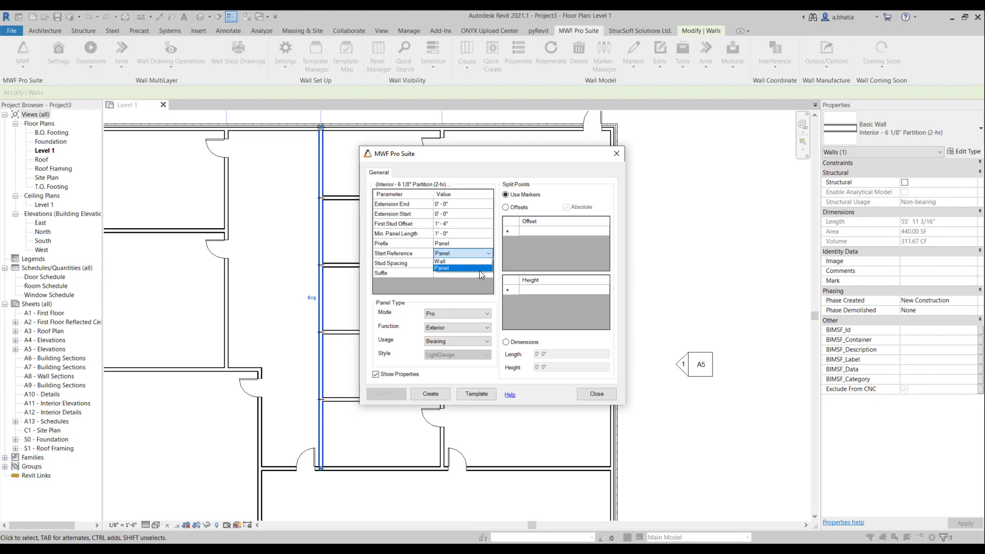
pyautogui.click(480, 262)
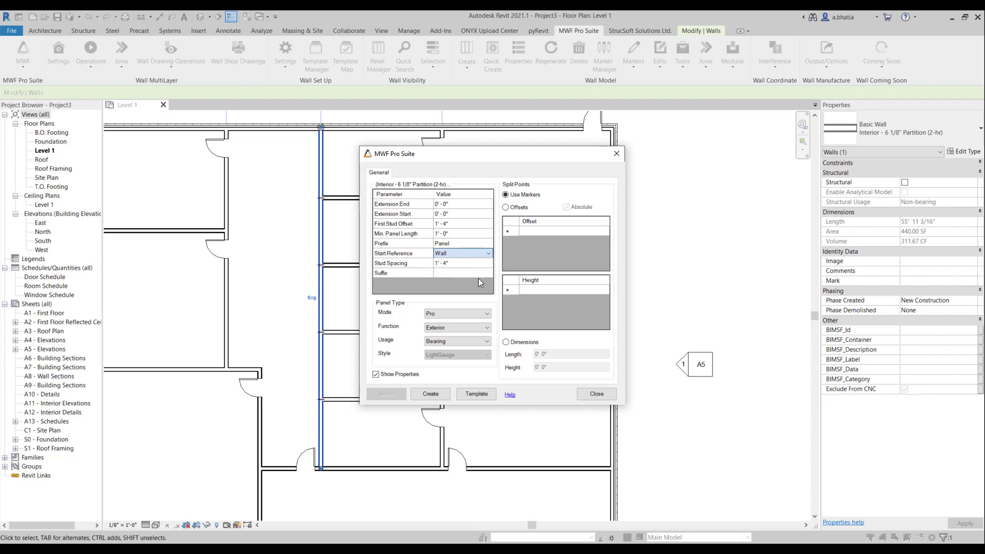
pyautogui.click(444, 398)
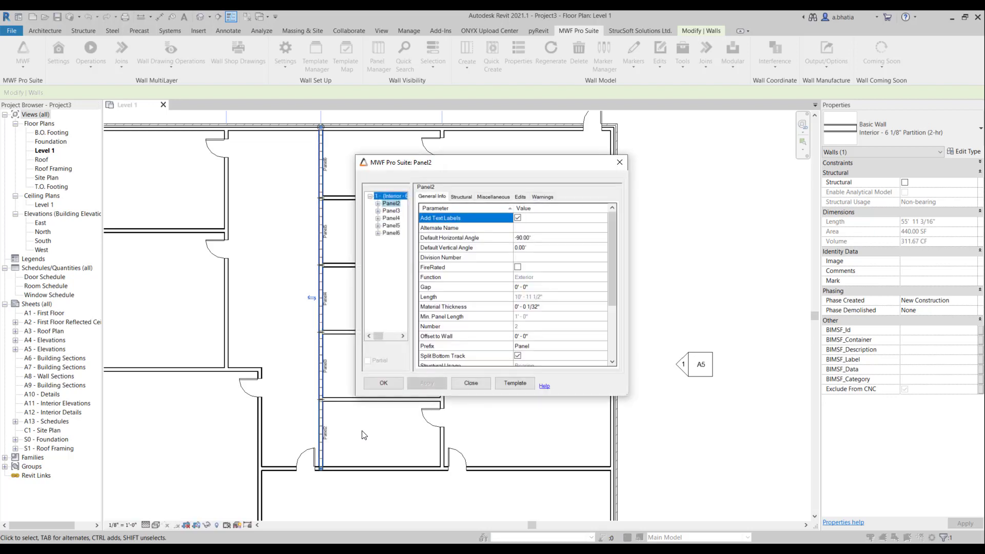
pyautogui.click(379, 385)
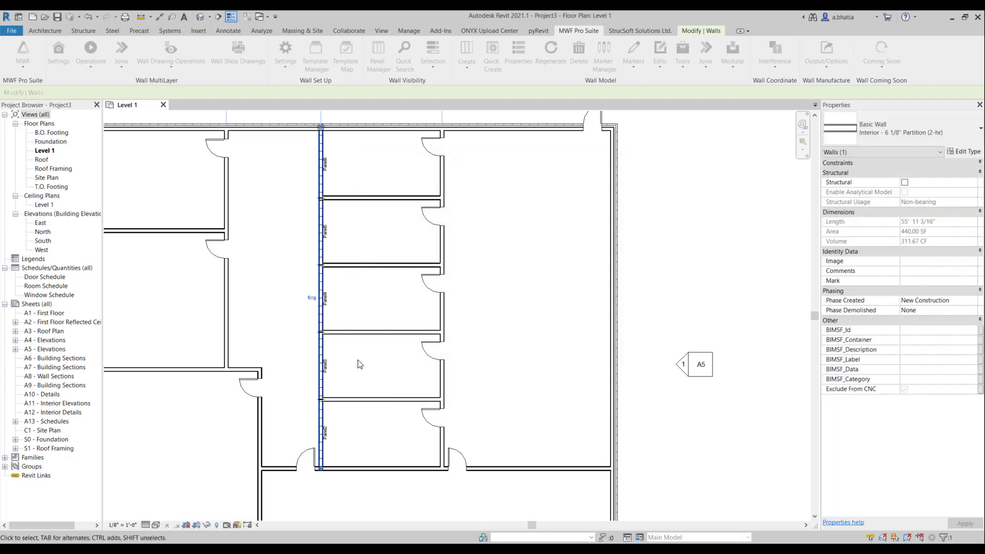
# - Deselect, zoom to a panel joint, dismiss the save reminder, and start Aligned Dimension (DI)
pyautogui.click(360, 363)
pyautogui.scroll(6, 319, 329)
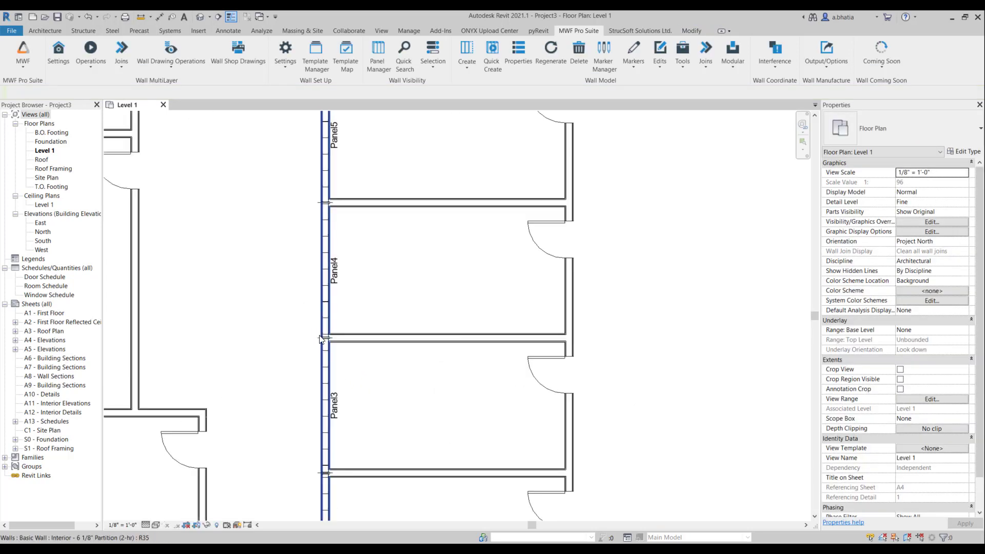
pyautogui.moveTo(334, 367); pyautogui.dragTo(495, 352, button='middle')
pyautogui.scroll(-1, 406, 342)
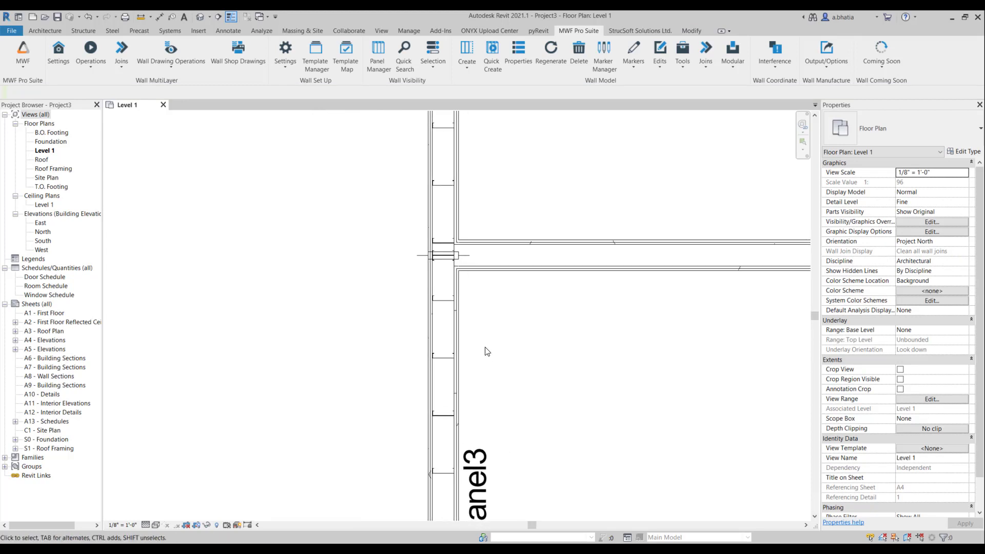
pyautogui.press('d')
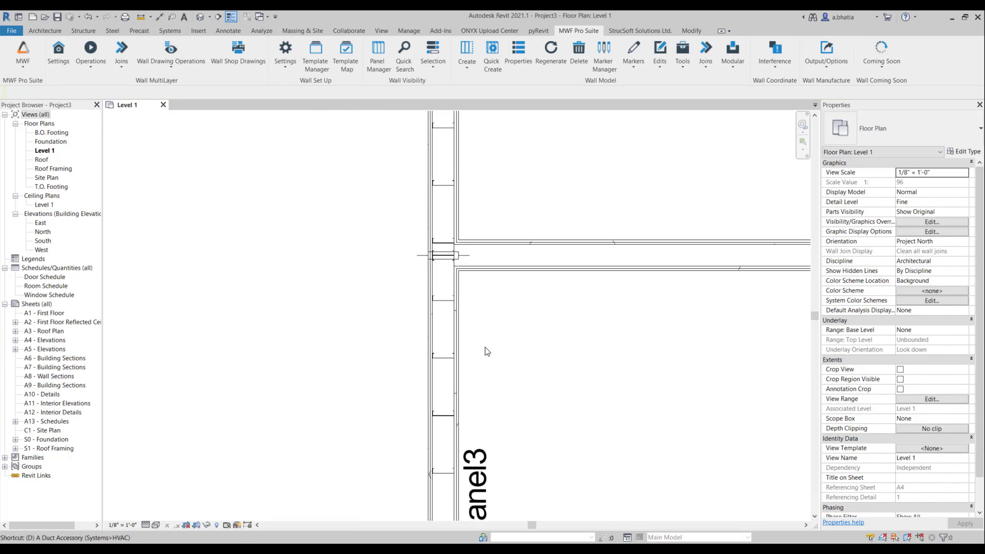
pyautogui.press('Escape')
pyautogui.press('d')
pyautogui.press('i')
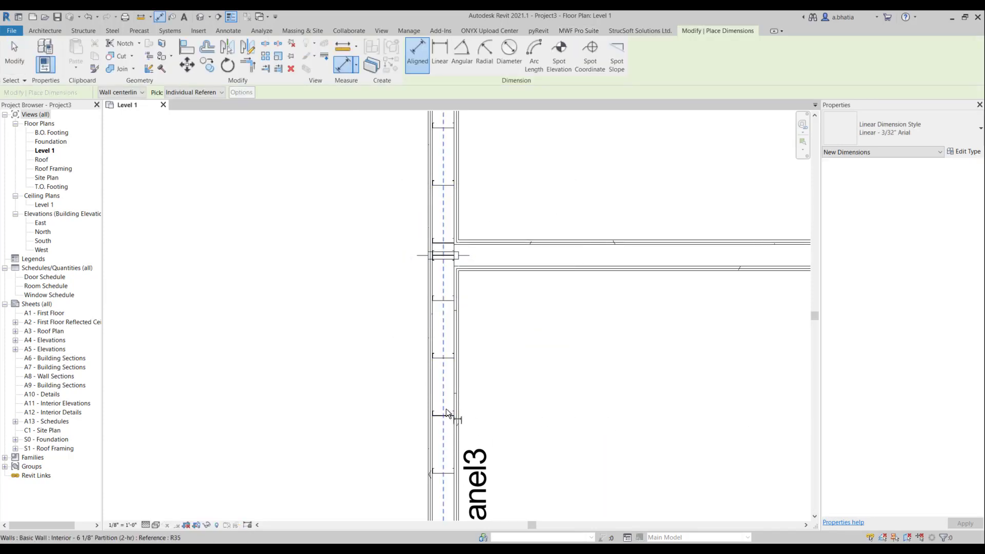
# - Pick two adjacent stud lines at the Panel3–Panel4 joint to measure between
pyautogui.scroll(3, 447, 407)
pyautogui.moveTo(436, 419); pyautogui.dragTo(439, 337, button='middle')
pyautogui.scroll(-1, 436, 380)
pyautogui.click(438, 336)
pyautogui.click(434, 236)
# - Place the 1'-4" stud spacing dimensions beside the wall
pyautogui.scroll(-3, 421, 257)
pyautogui.moveTo(381, 281); pyautogui.dragTo(353, 411, button='middle')
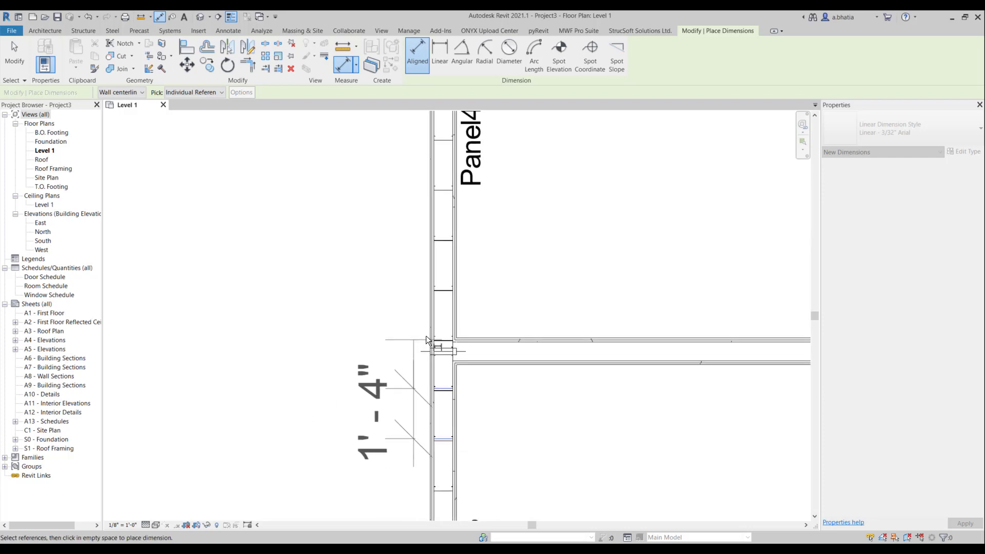
pyautogui.scroll(6, 438, 334)
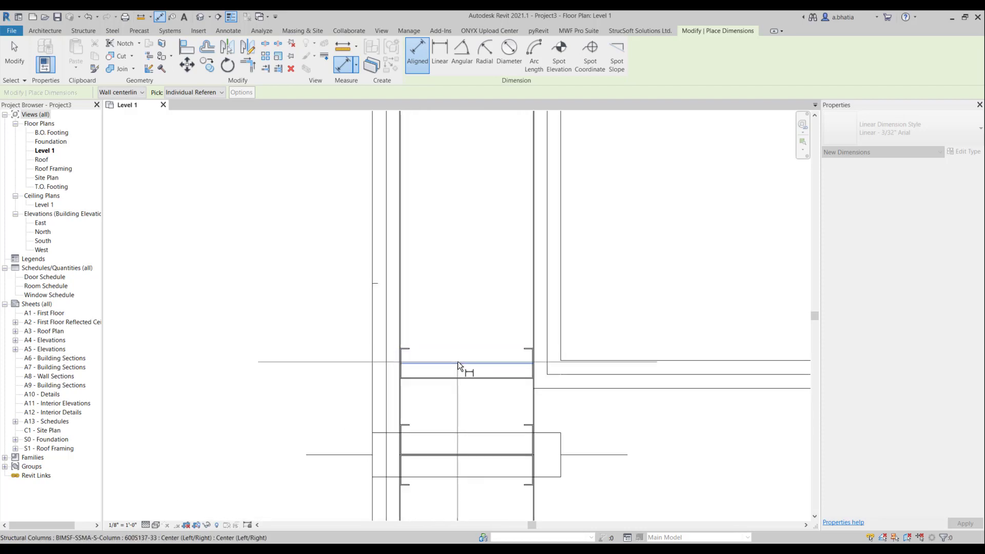
pyautogui.scroll(-3, 457, 360)
pyautogui.scroll(-2, 458, 360)
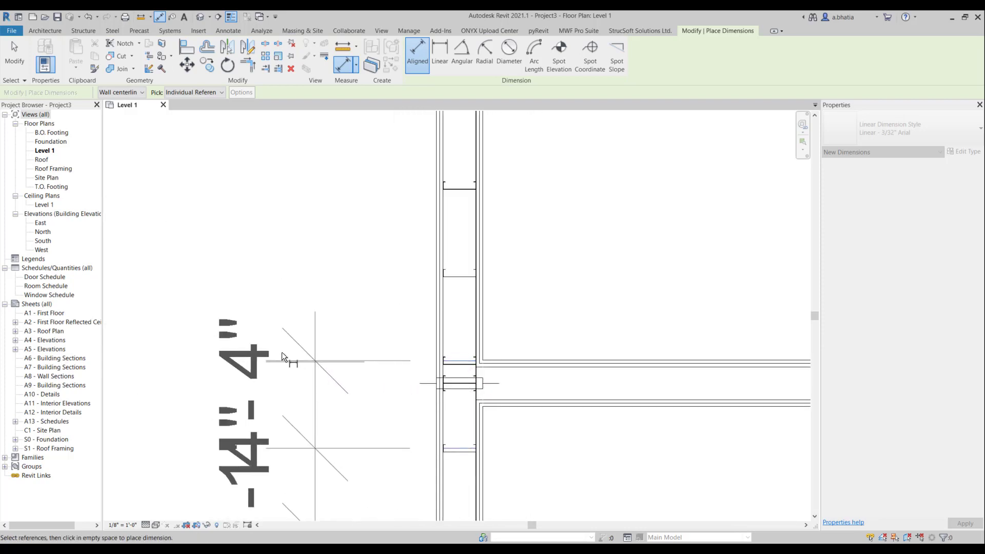
pyautogui.click(307, 342)
pyautogui.scroll(-1, 307, 343)
pyautogui.moveTo(307, 343); pyautogui.dragTo(344, 401, button='middle')
# - Drag the upper and lower 1'-4" dimension texts clear of the wall with leaders
pyautogui.moveTo(306, 375); pyautogui.dragTo(292, 262)
pyautogui.moveTo(303, 435); pyautogui.dragTo(301, 515)
pyautogui.moveTo(359, 489); pyautogui.dragTo(346, 431, button='middle')
pyautogui.scroll(-2, 339, 414)
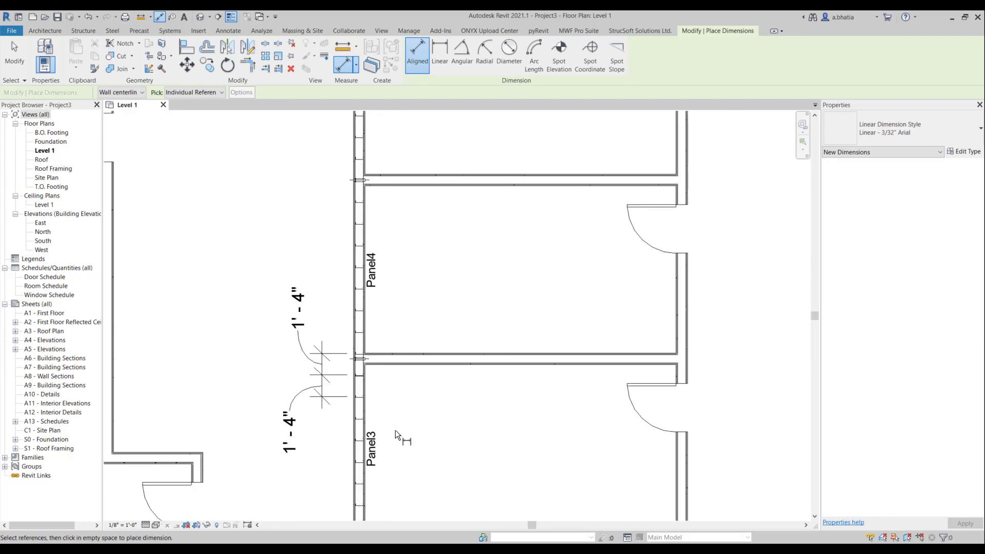